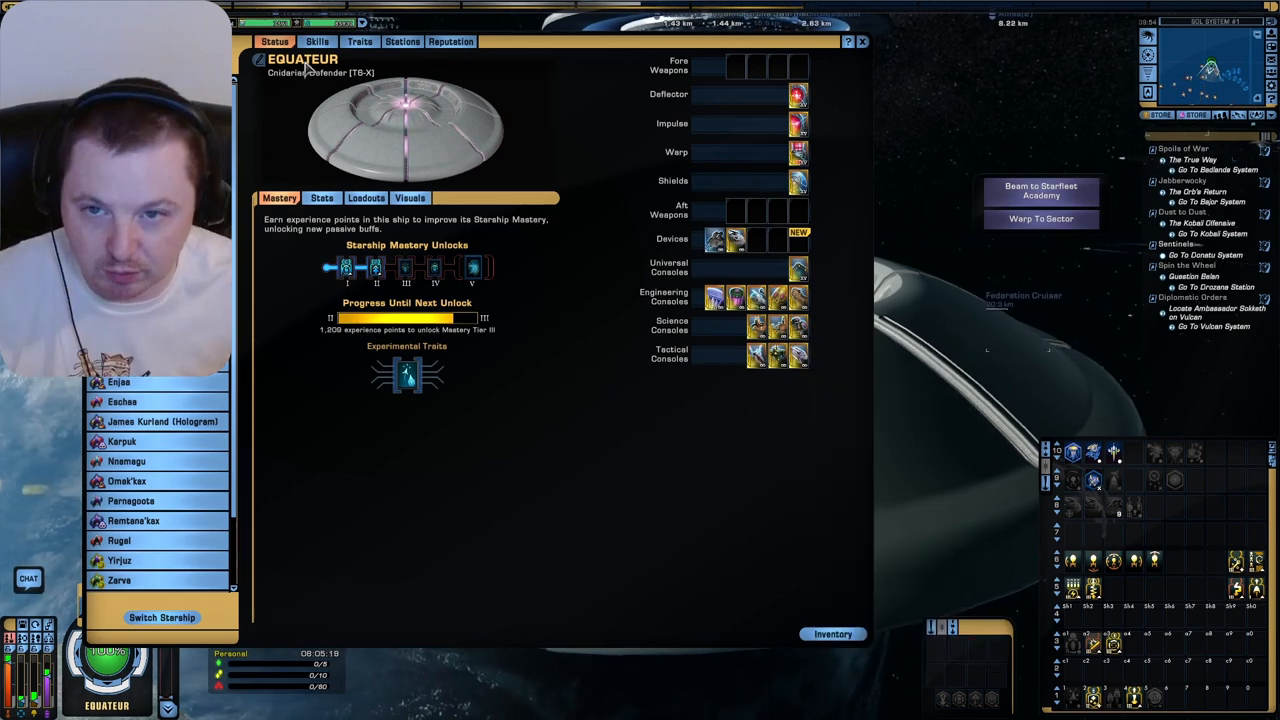
Step: Close the captain's traits window to return to flying the Cnidarian Defender
click(360, 42)
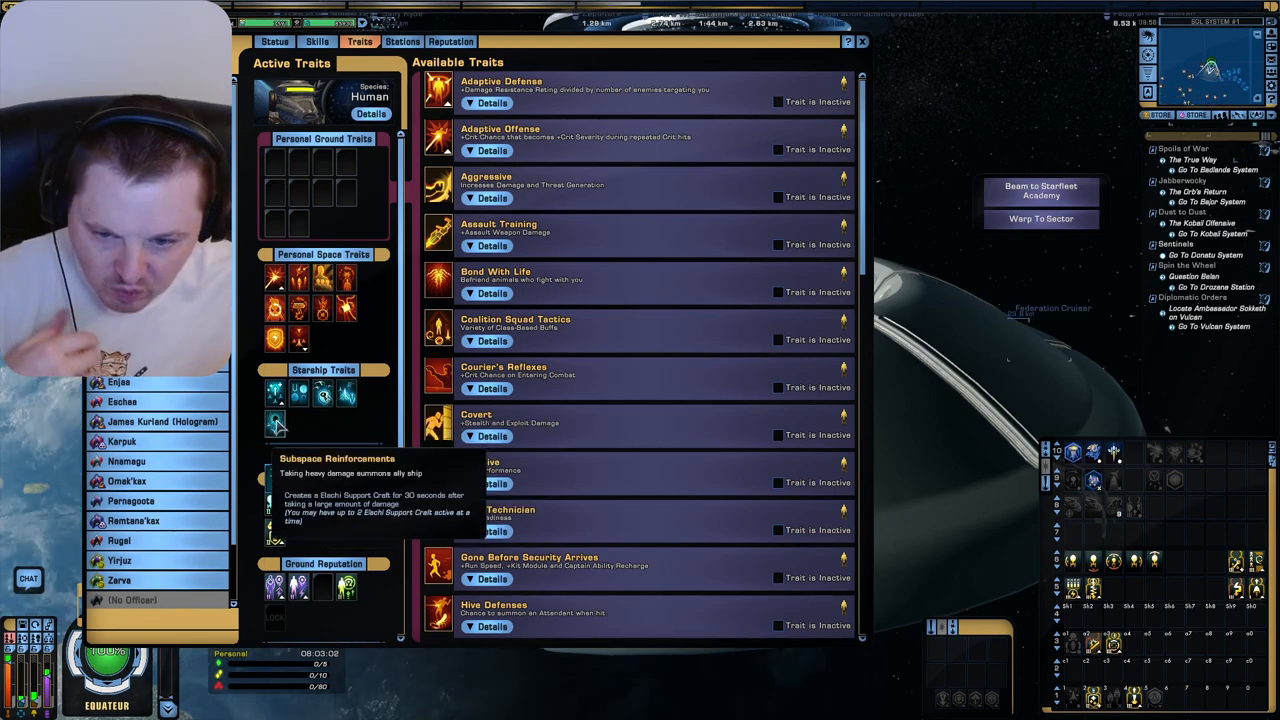
mouse_move(275, 424)
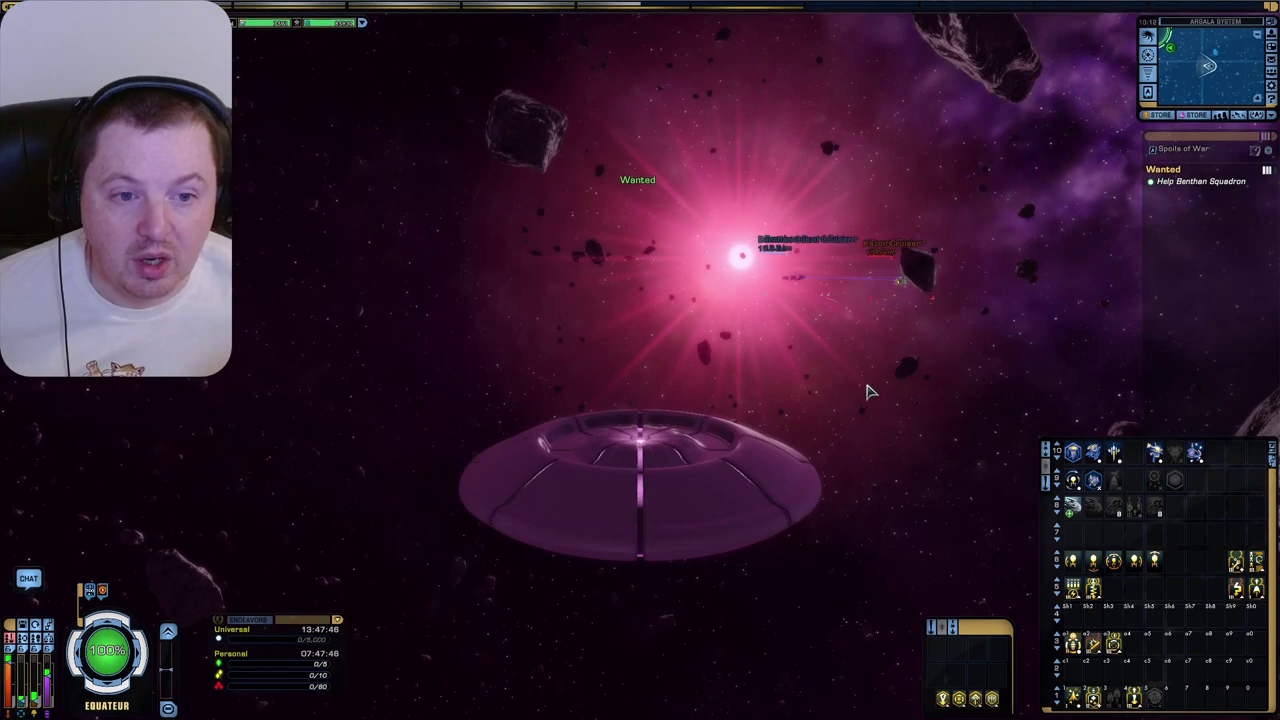
Step: Throttle to full impulse and target the Kazon Cruiser to begin the attack
drag(868, 392, 400, 400)
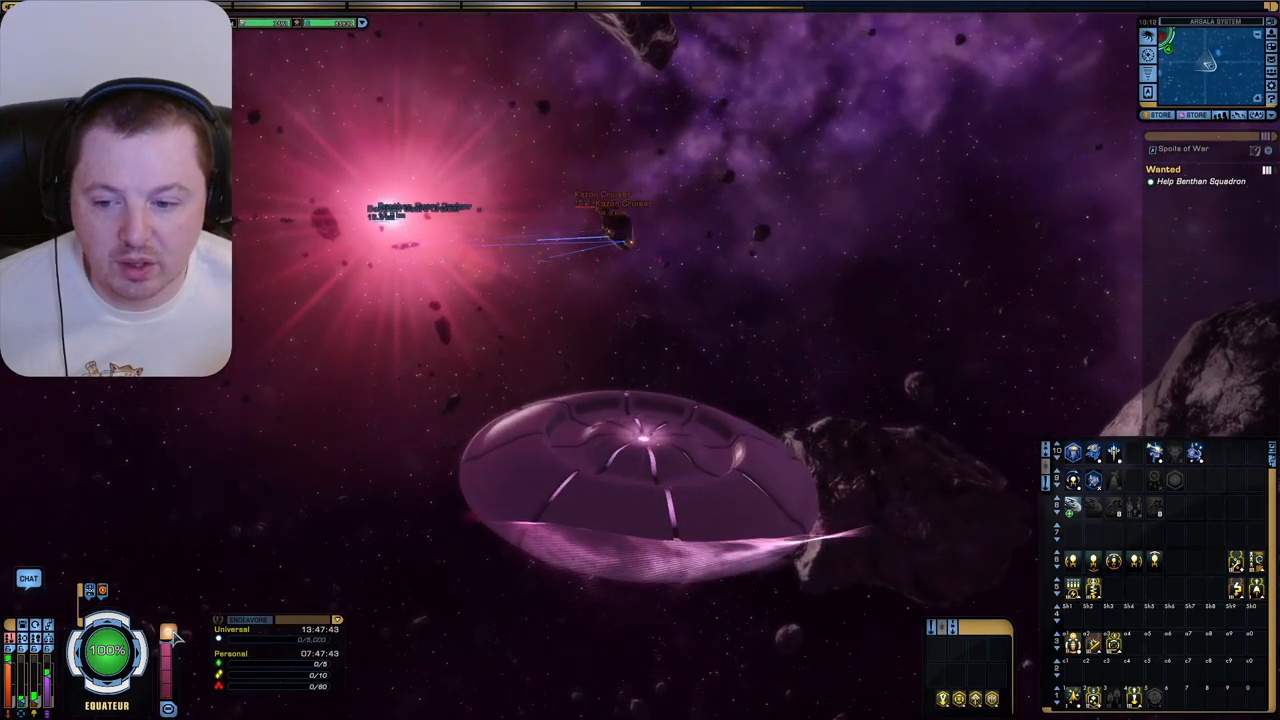
key(shift+r)
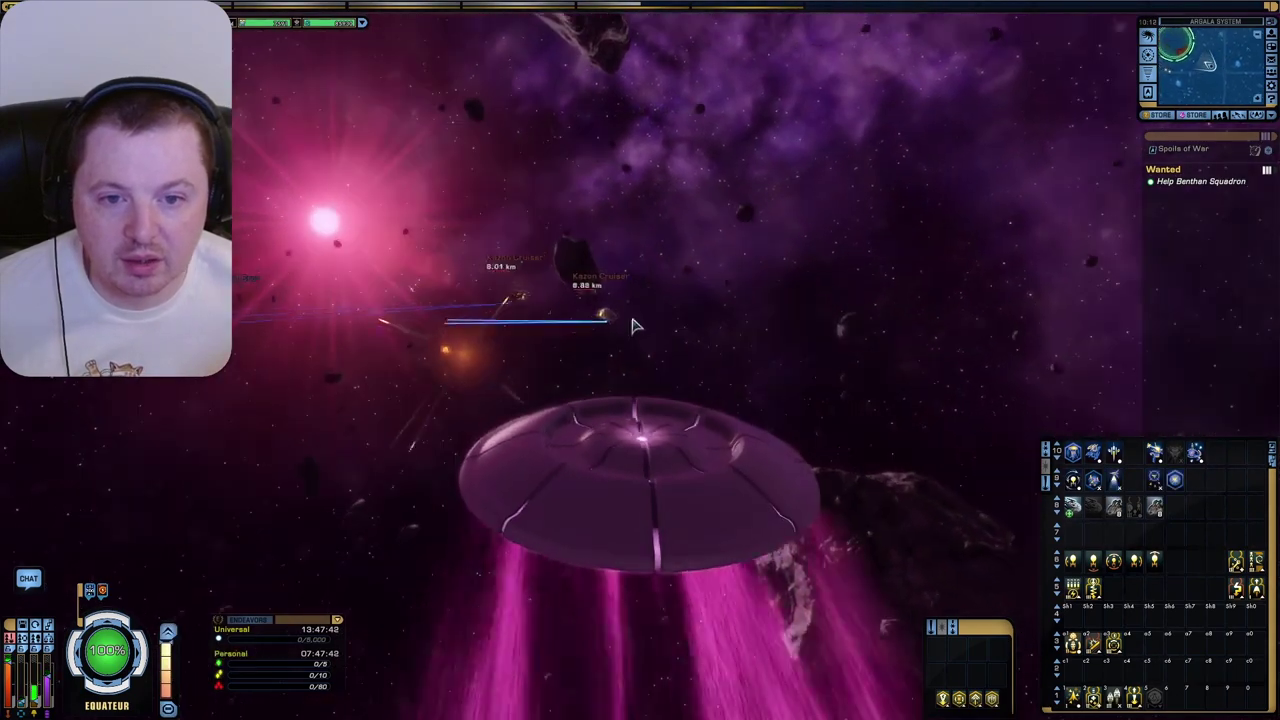
click(620, 240)
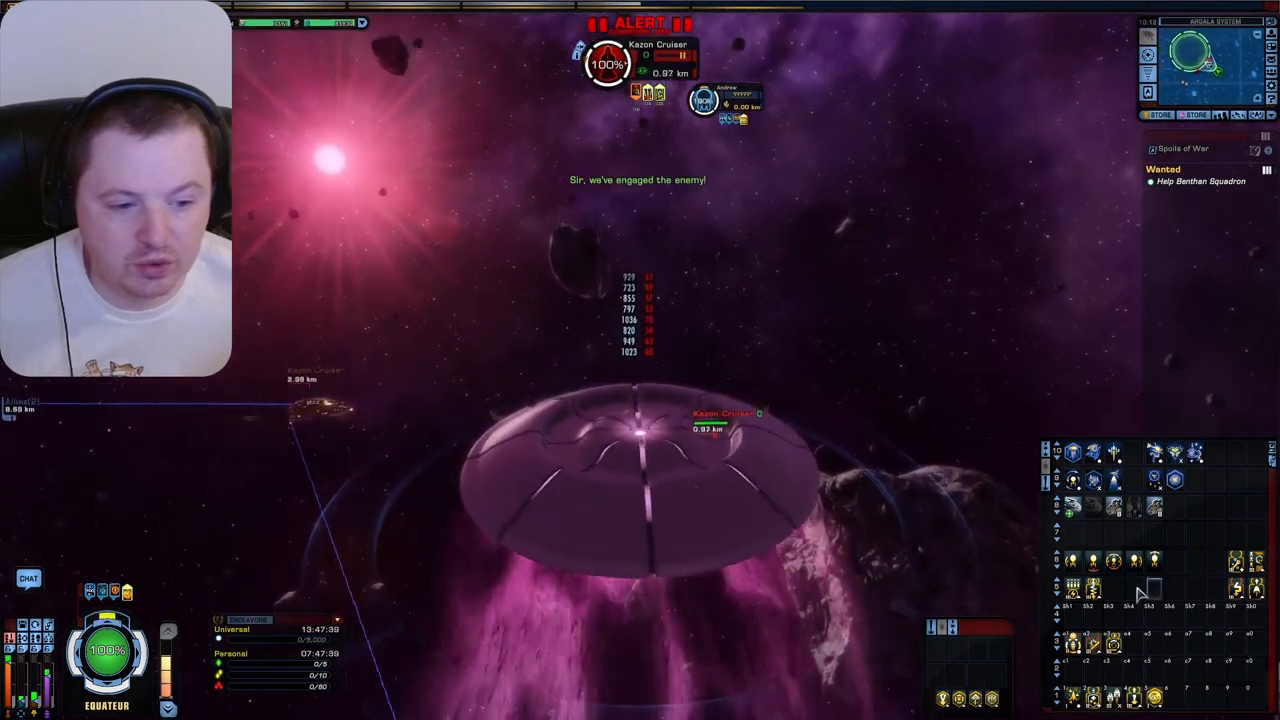
Step: Orbit the view around the jellyfish ship to watch damage on the cruiser
drag(700, 400, 500, 300)
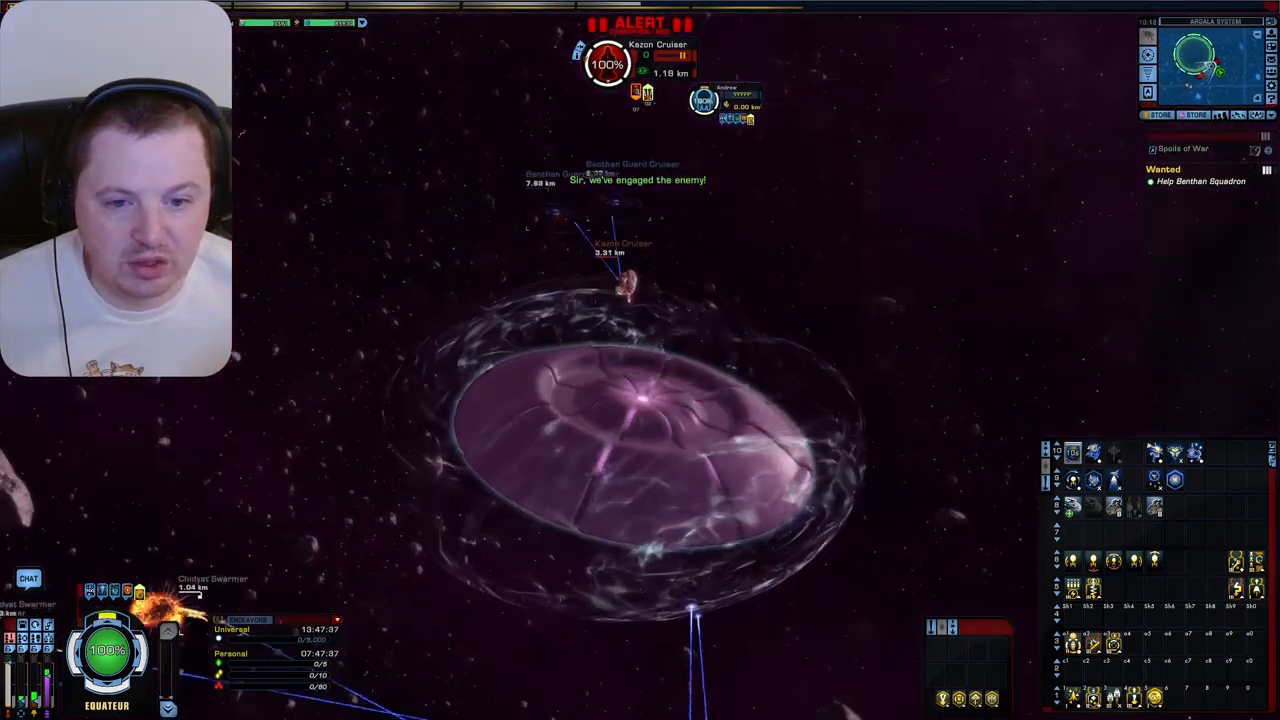
mouse_move(850, 400)
mouse_down()
mouse_move(722, 322)
mouse_move(450, 350)
mouse_up()
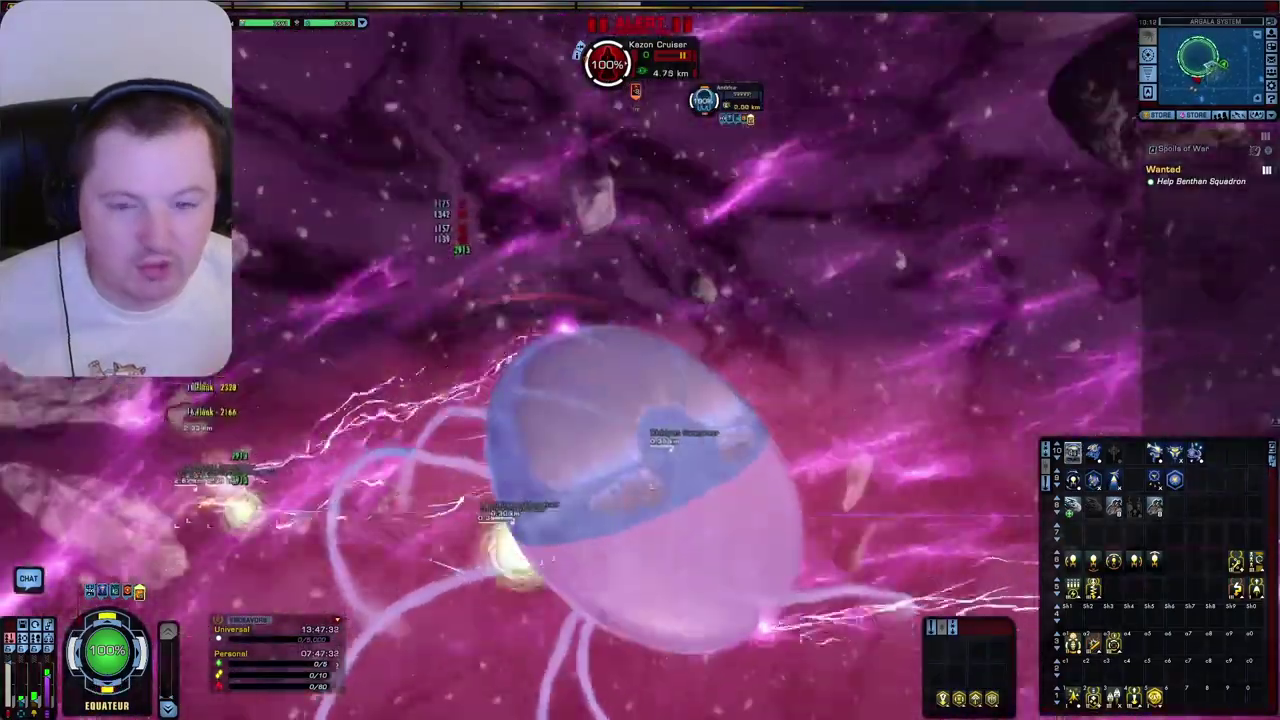
drag(640, 400, 500, 300)
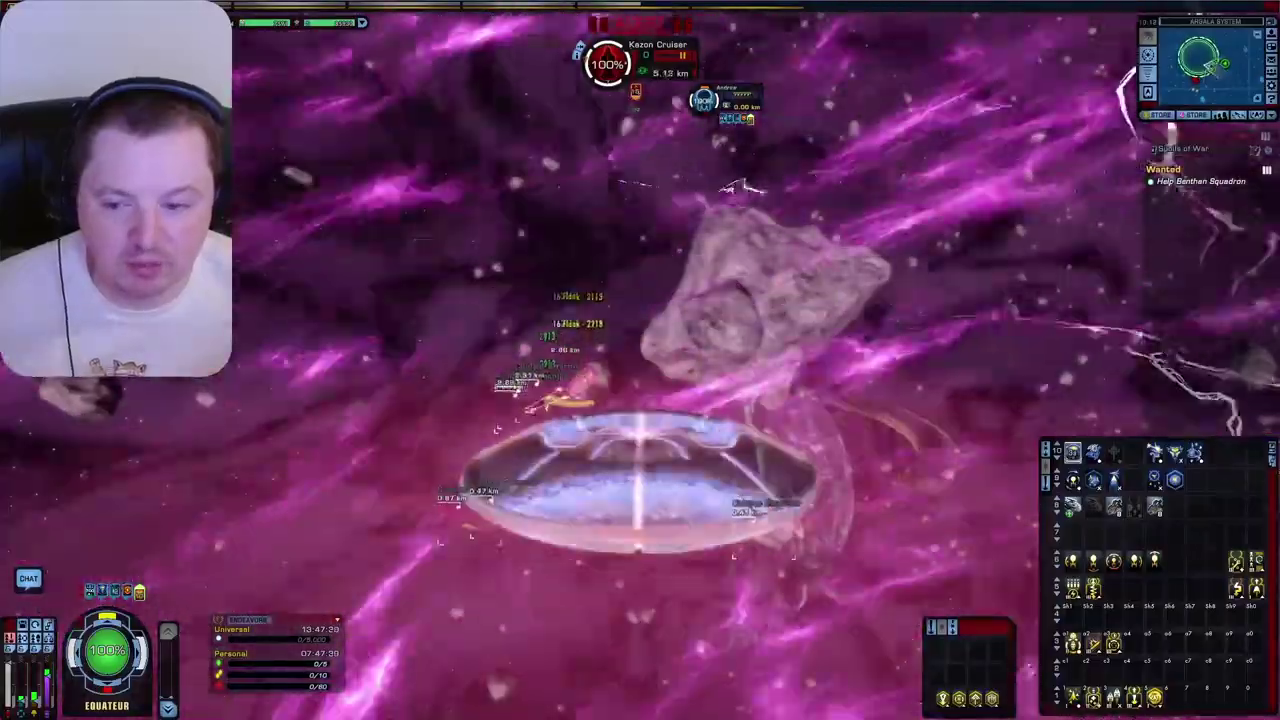
drag(640, 350, 500, 350)
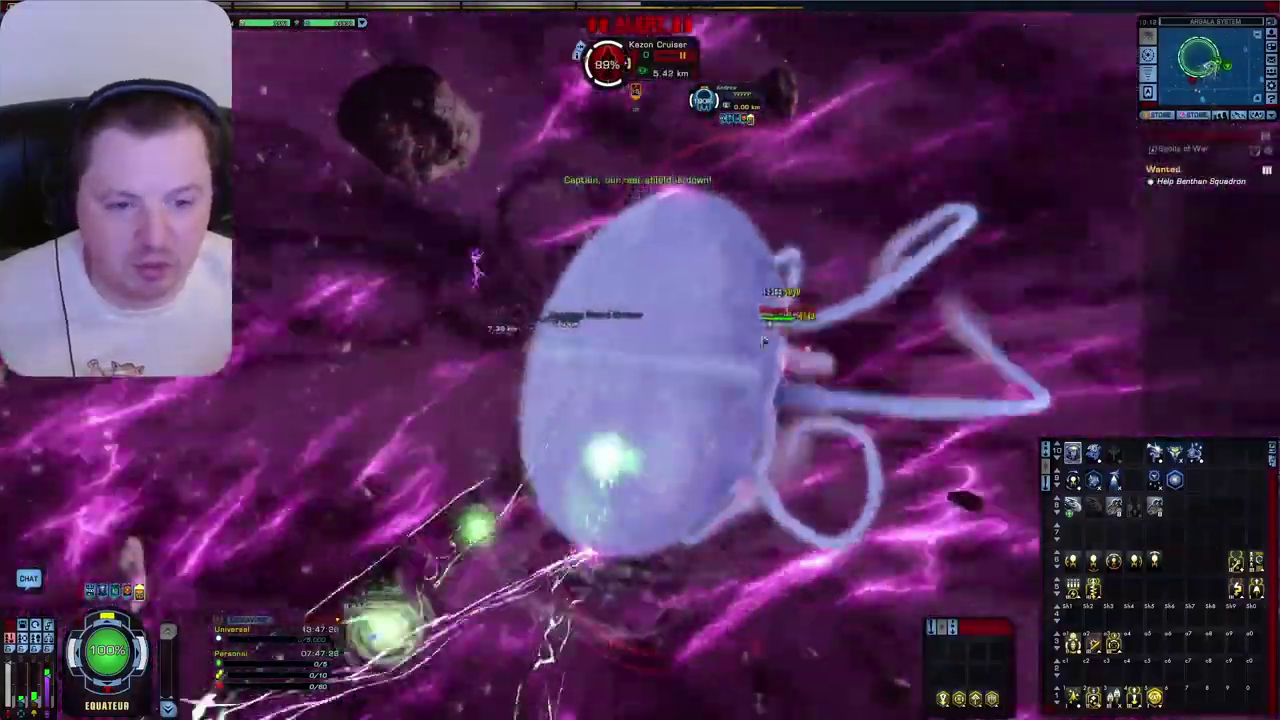
drag(762, 340, 600, 380)
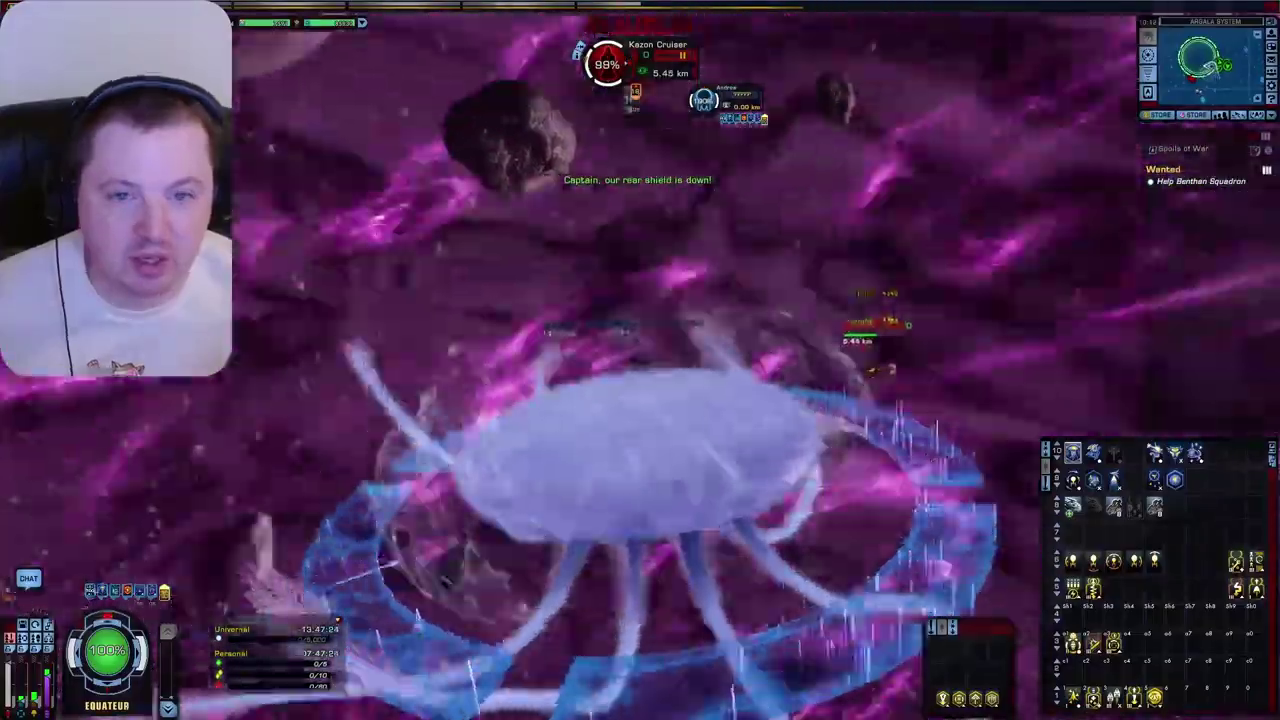
mouse_move(850, 330)
mouse_down()
mouse_move(733, 326)
mouse_move(824, 353)
mouse_up()
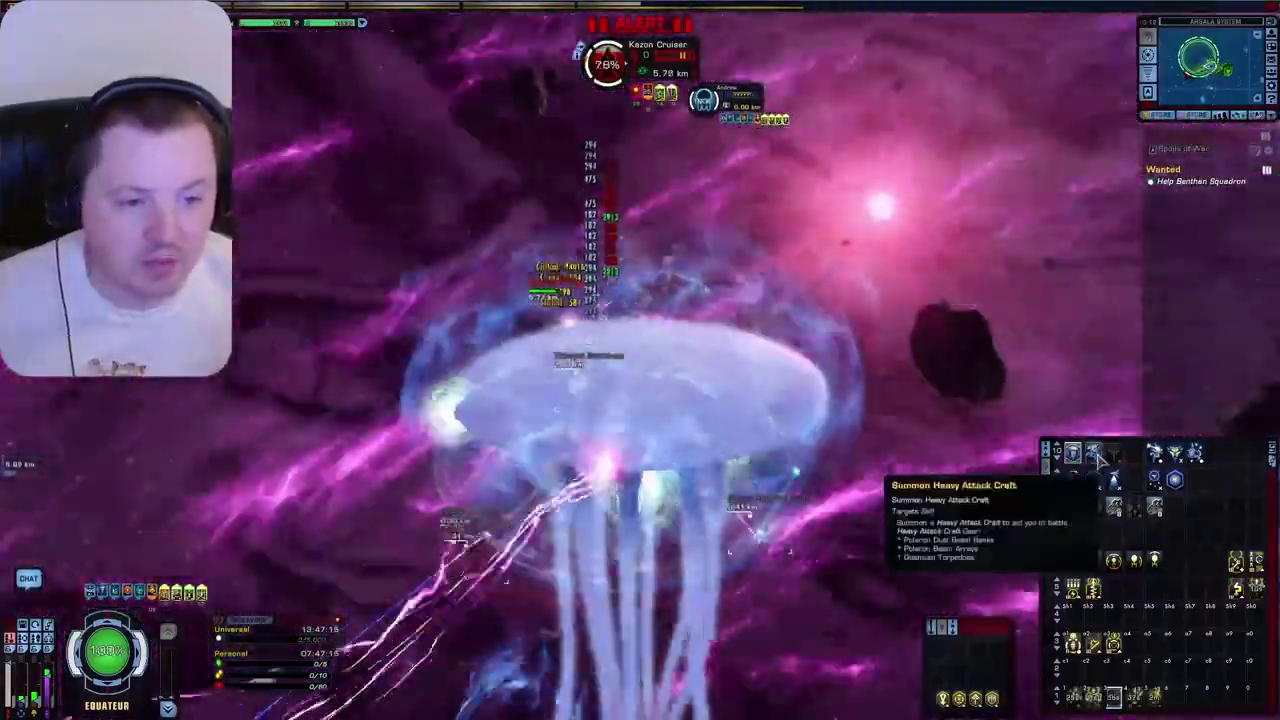
Step: Summon Heavy Attack Craft from the power tray to join the fight against the raiders
click(1098, 458)
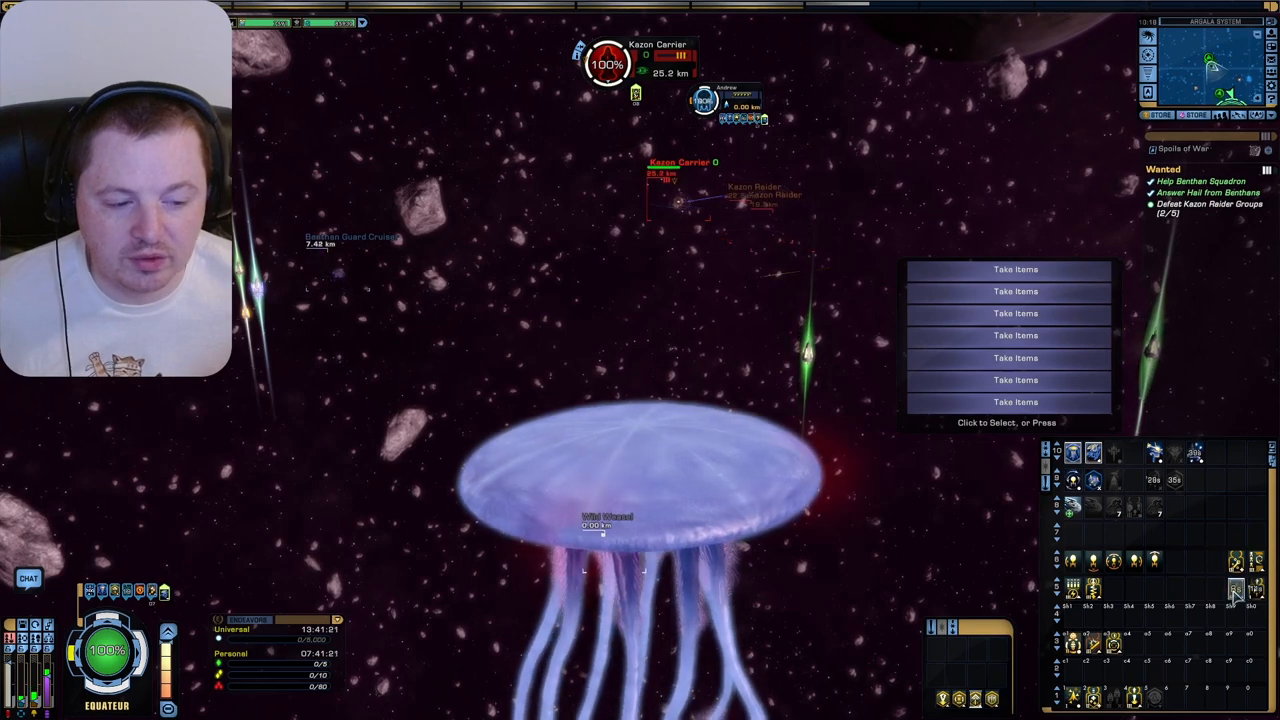
Step: Tilt the view upward toward the Kazon Carrier and remaining targets
drag(763, 397, 763, 300)
drag(755, 395, 755, 250)
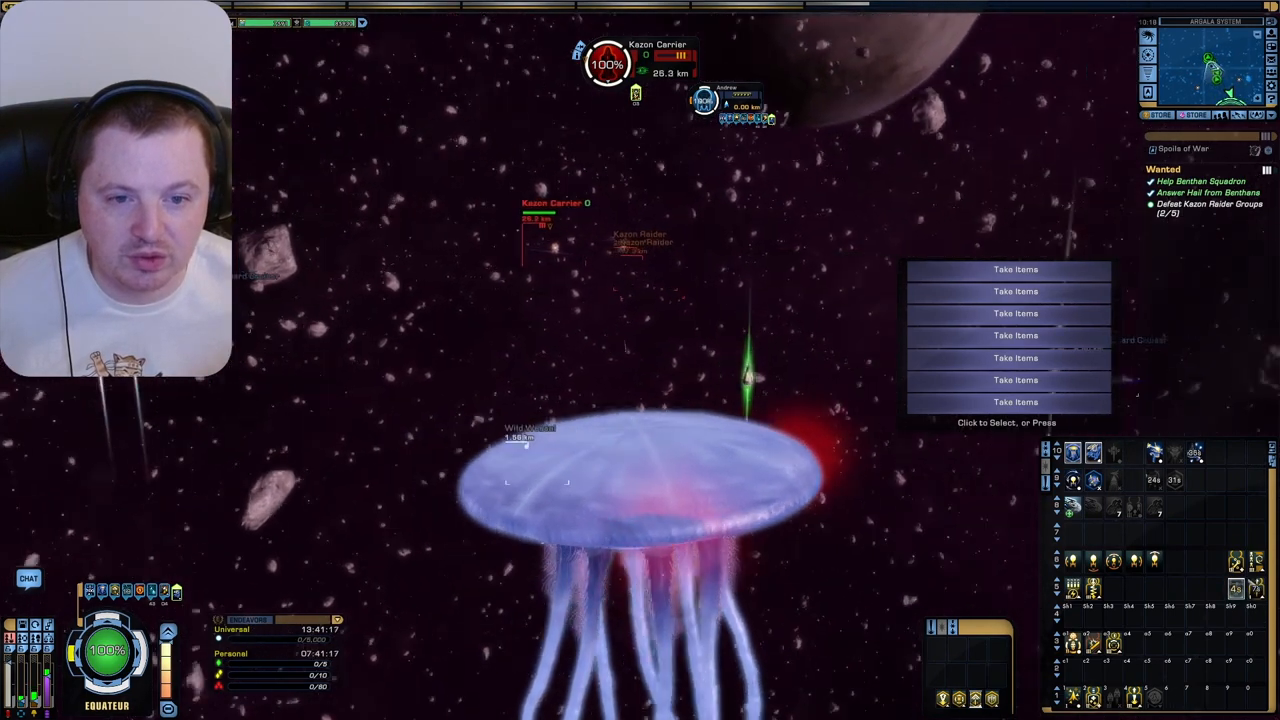
drag(728, 360, 728, 260)
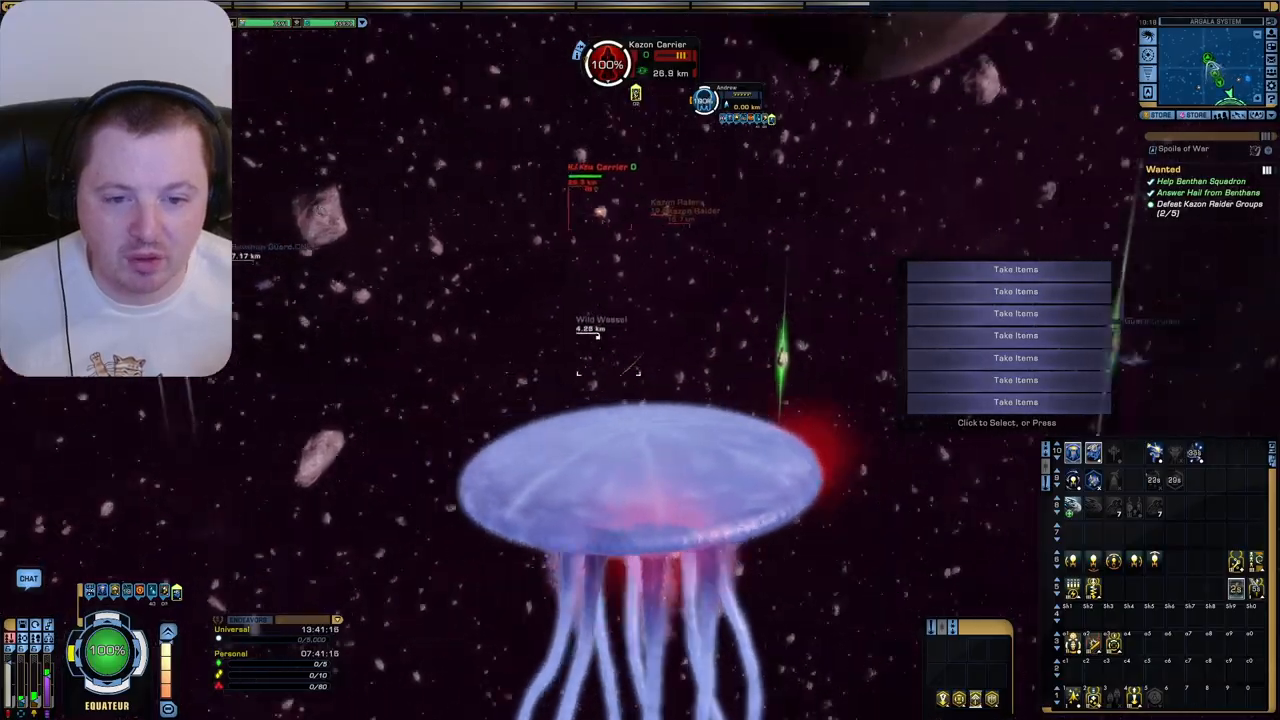